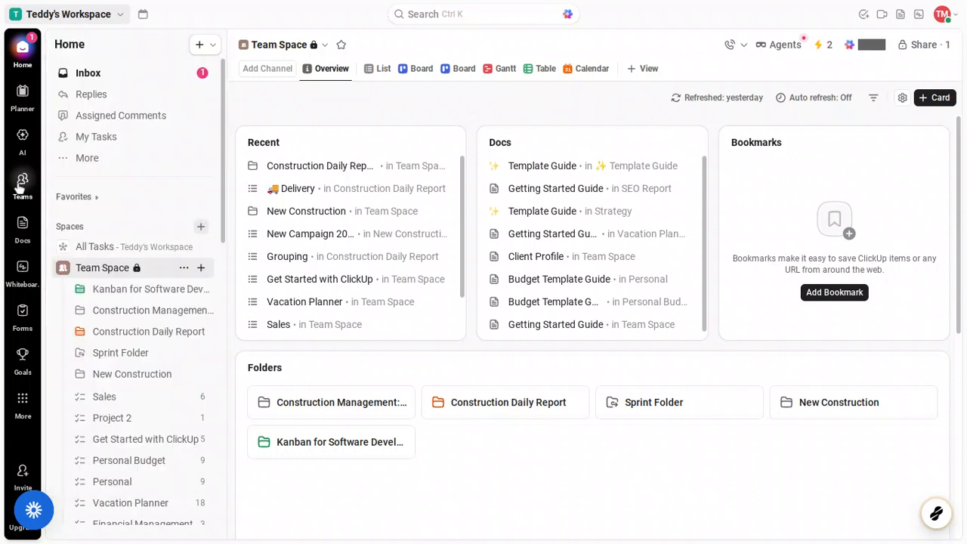
Step: Go to the Teams Hub from the left sidebar
left_click(22, 181)
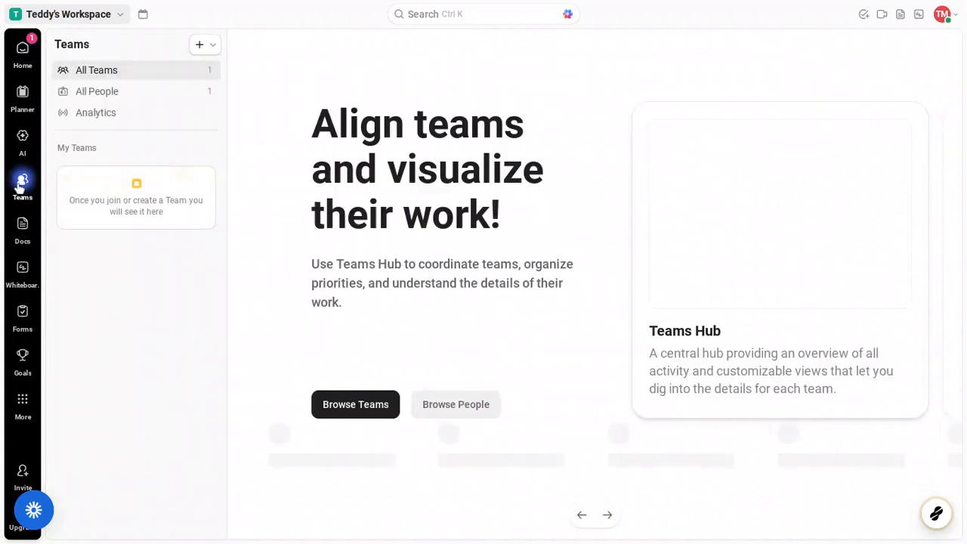
mouse_move(22, 180)
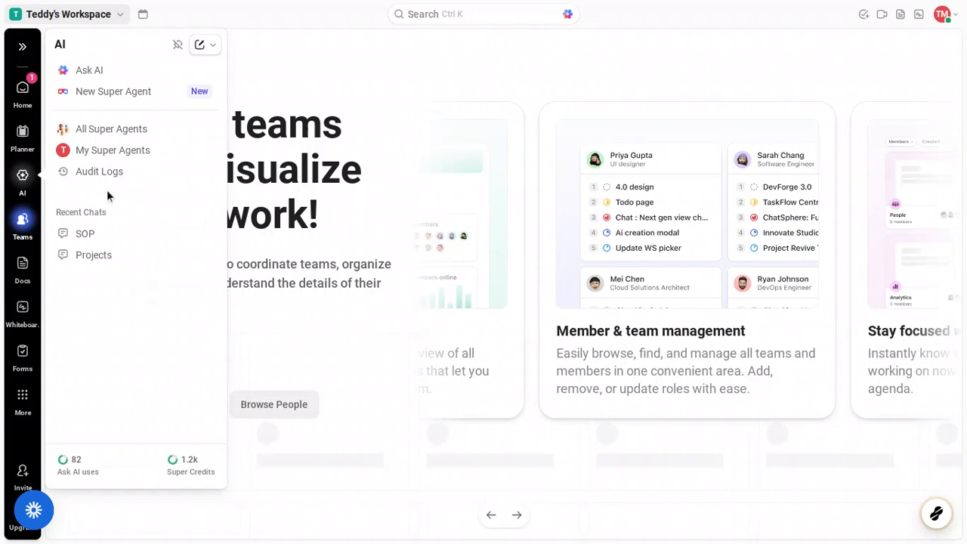
mouse_move(25, 219)
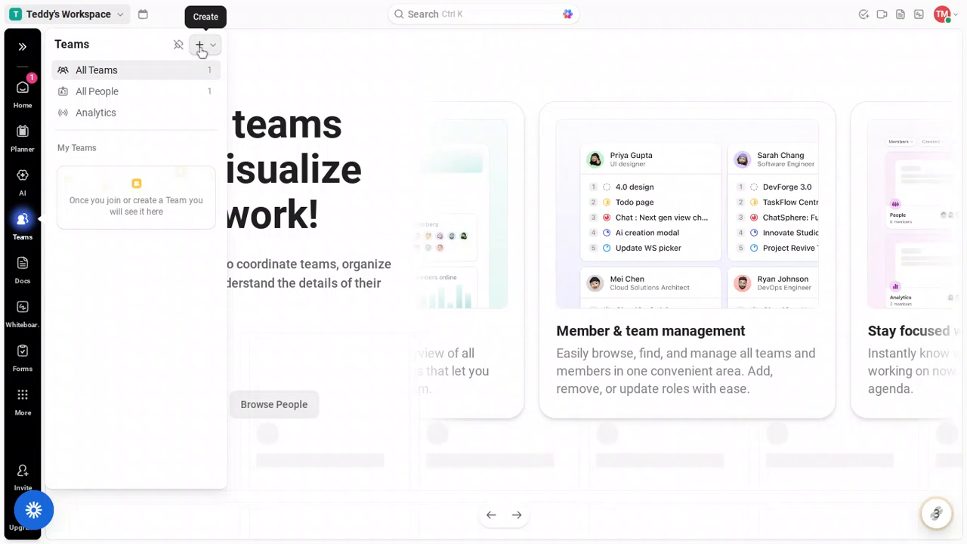
left_click(200, 47)
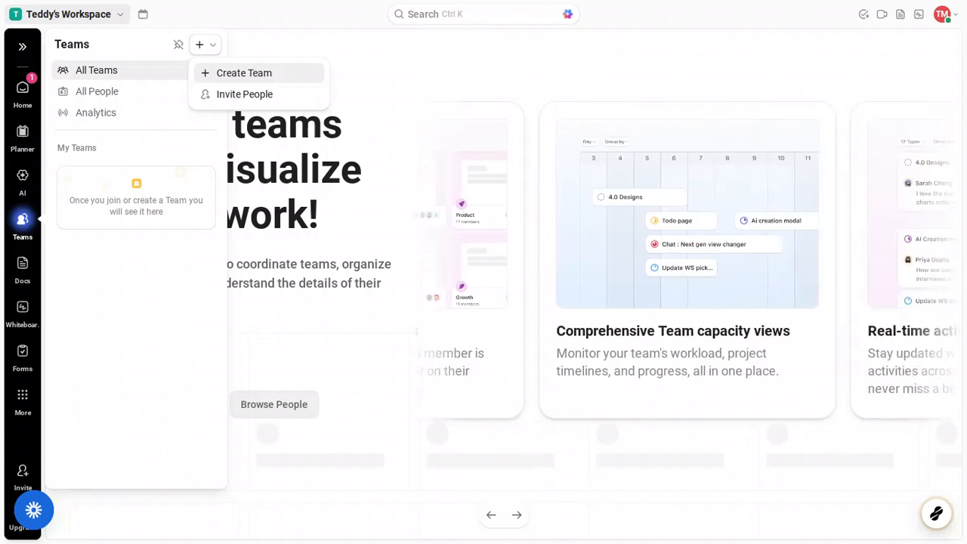
Step: Start a new team and enter 'Dream Team' as its name
left_click(269, 75)
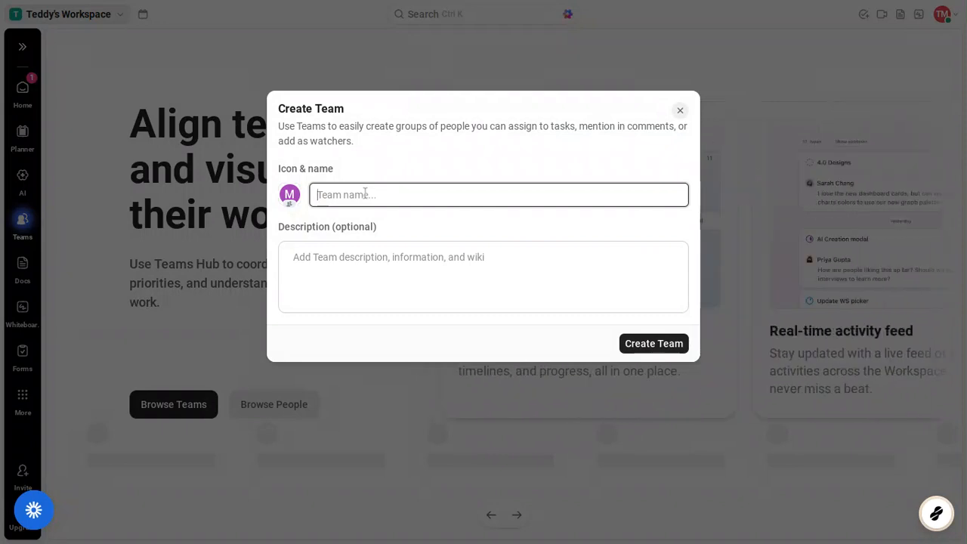
type("Dr")
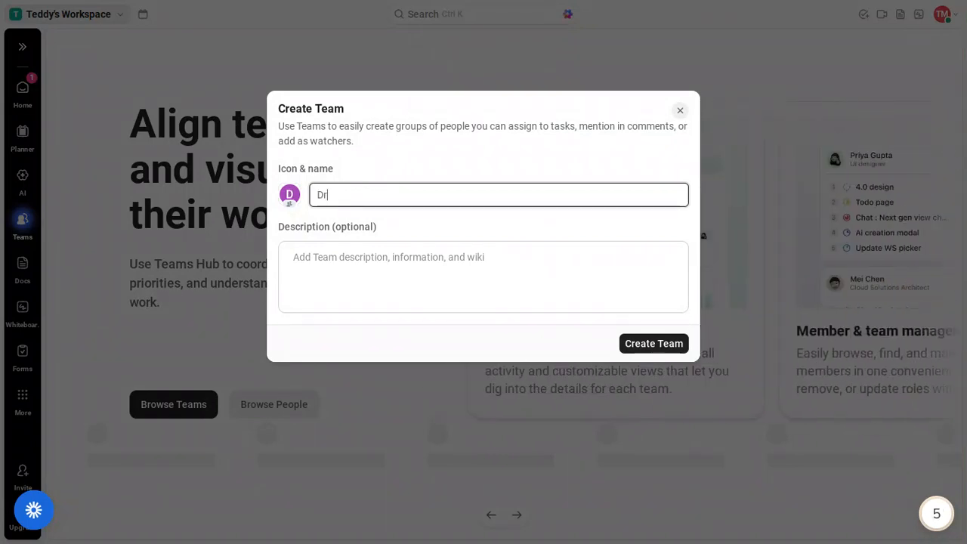
type("eam Team")
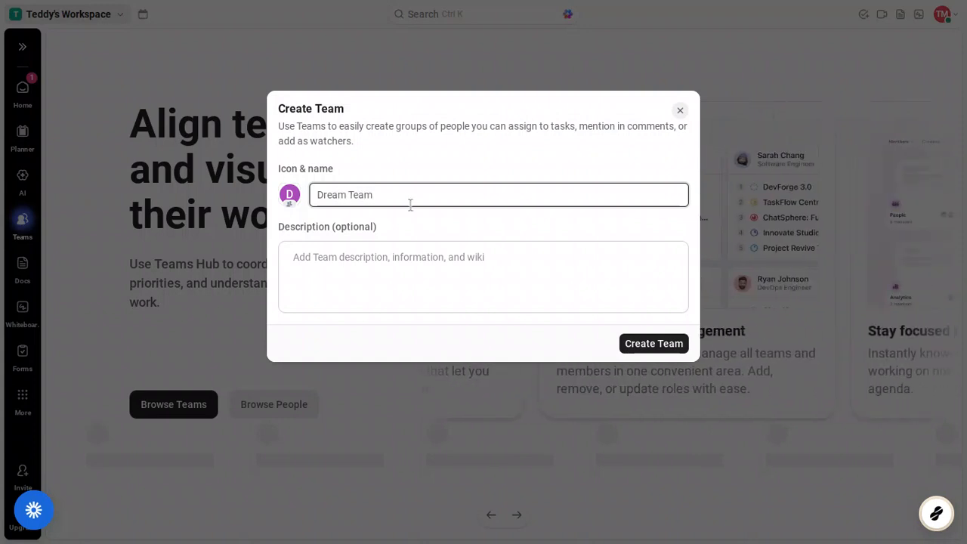
Step: Add the description 'Producing top tier products' and create the team
left_click(379, 262)
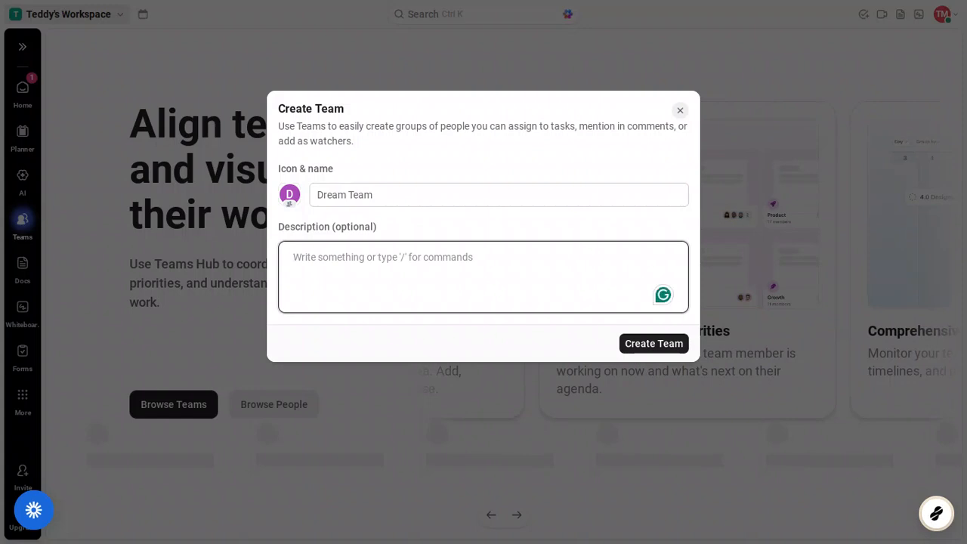
type("P")
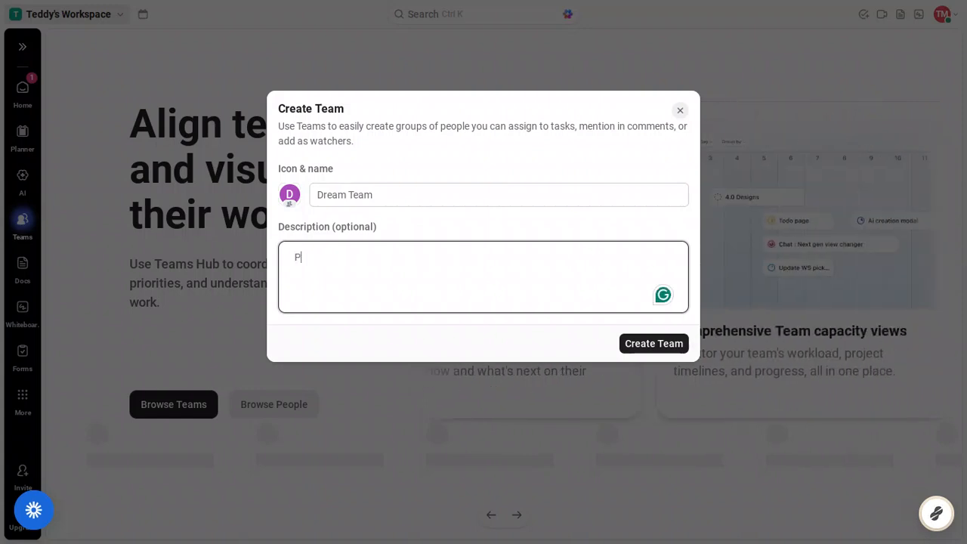
type("roduc")
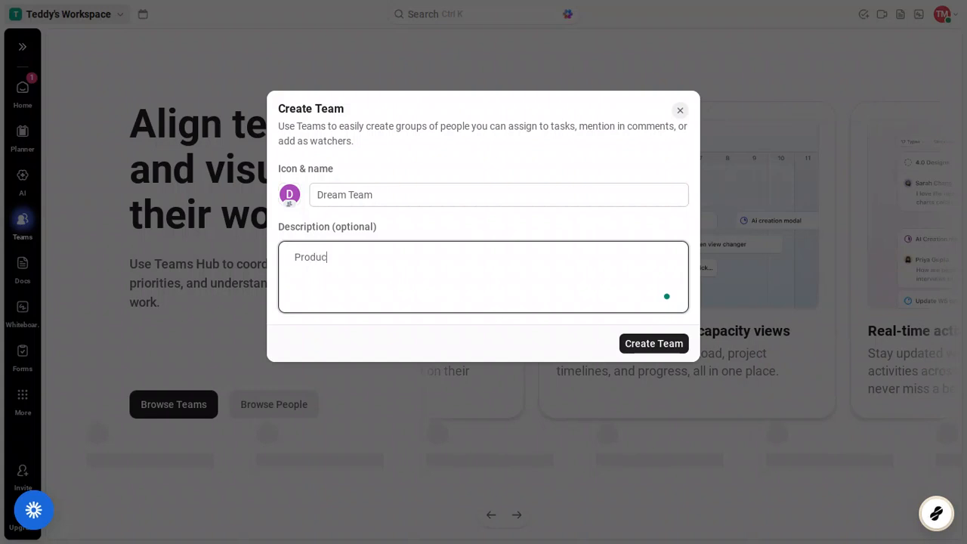
type("ing ")
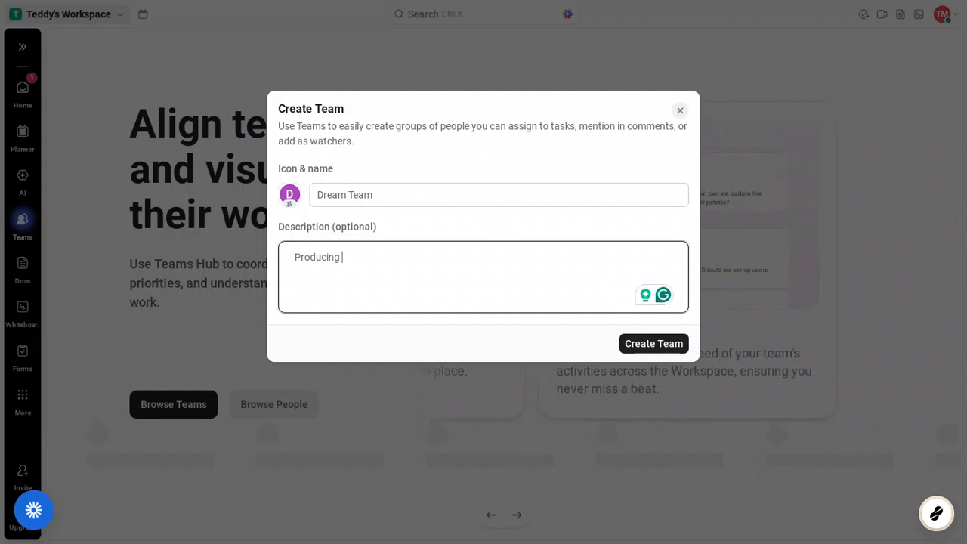
type("top")
type(" tier")
type(" pro")
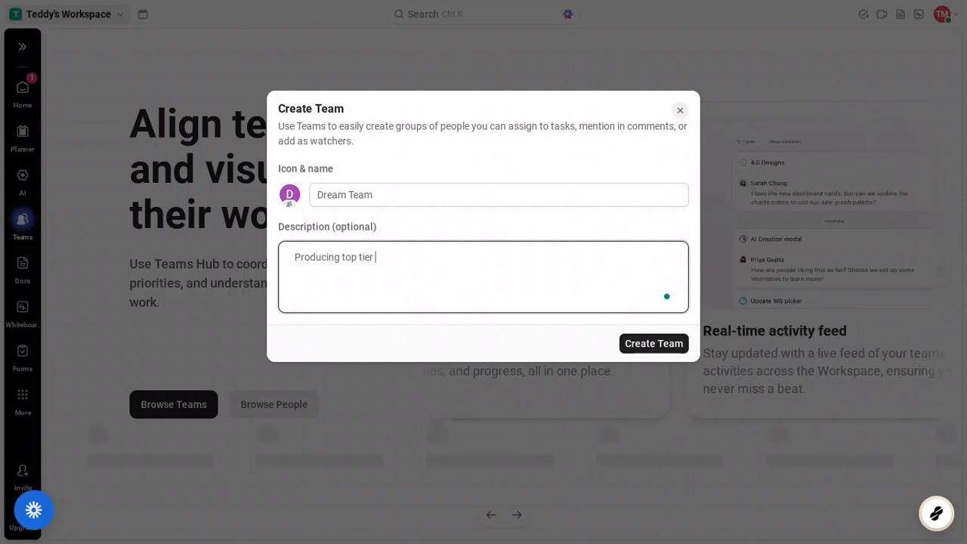
type("duct")
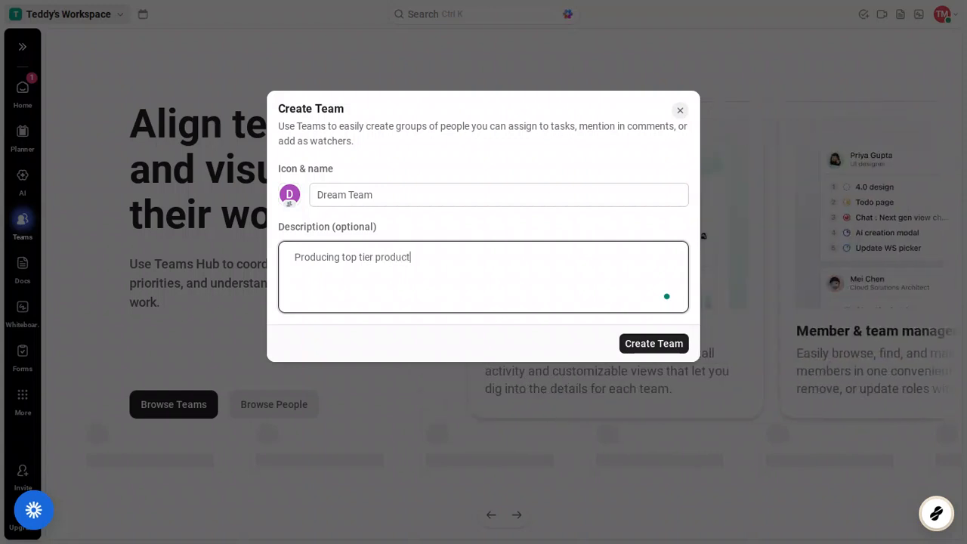
type("s")
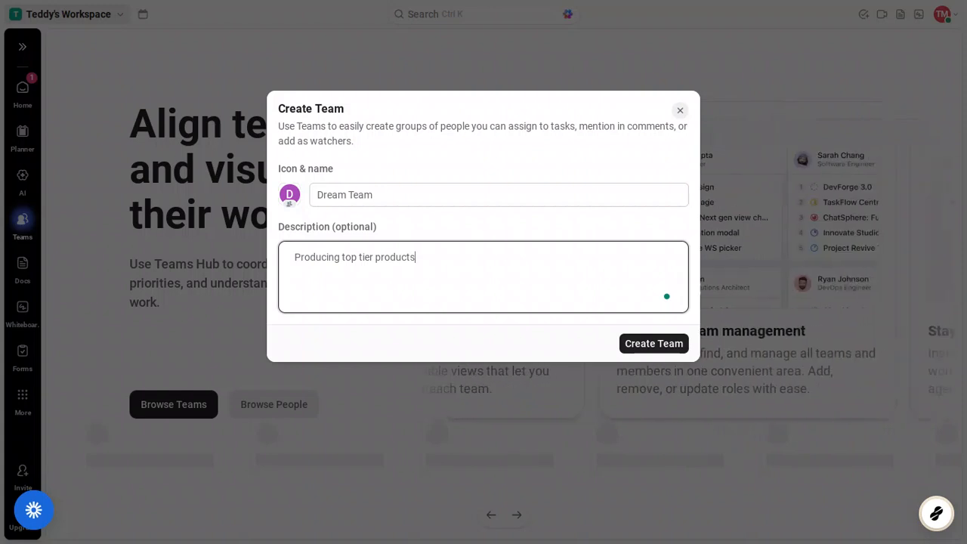
left_click(654, 344)
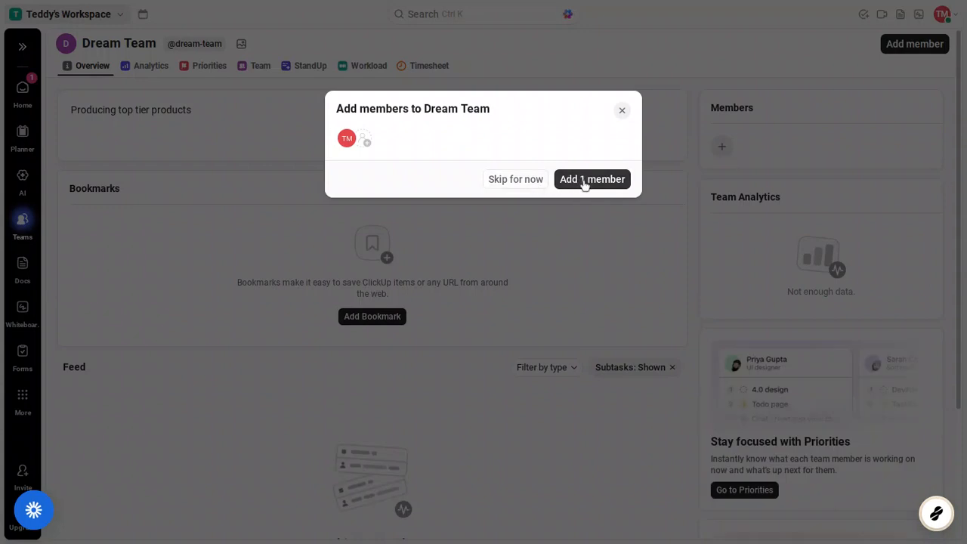
Step: Skip adding members for now, closing the people search without picking anyone
left_click(367, 142)
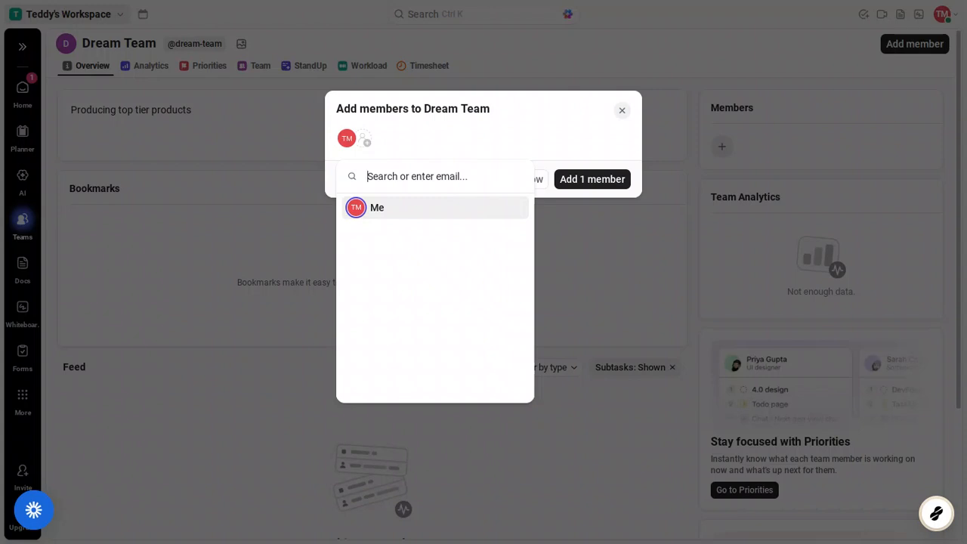
left_click(456, 146)
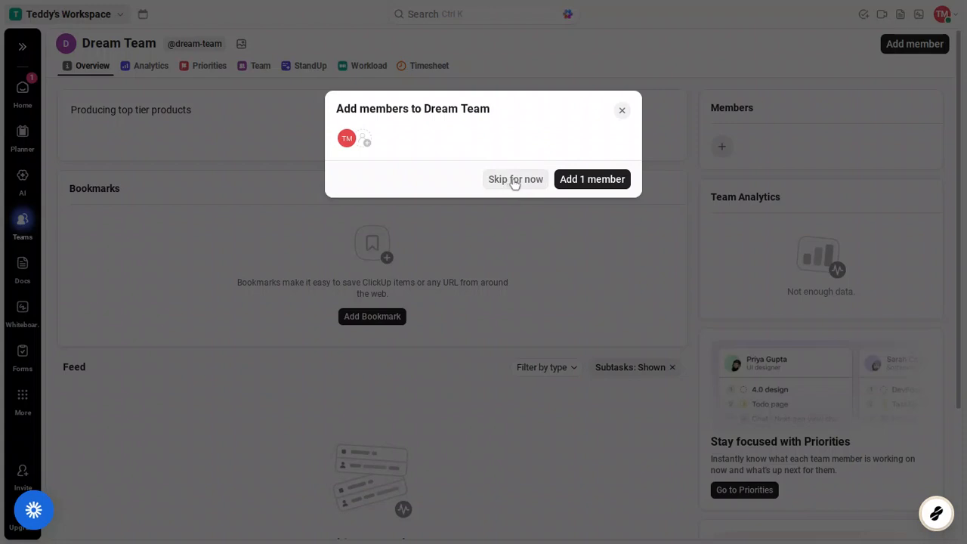
left_click(514, 183)
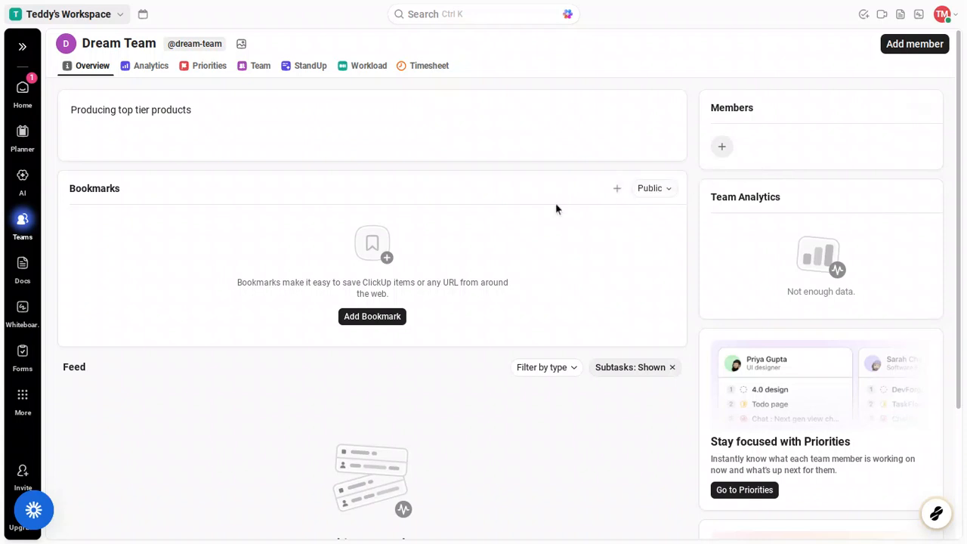
Step: Review Dream Team's overview, then switch to its Timesheet view
scroll(556, 209, "down", 3)
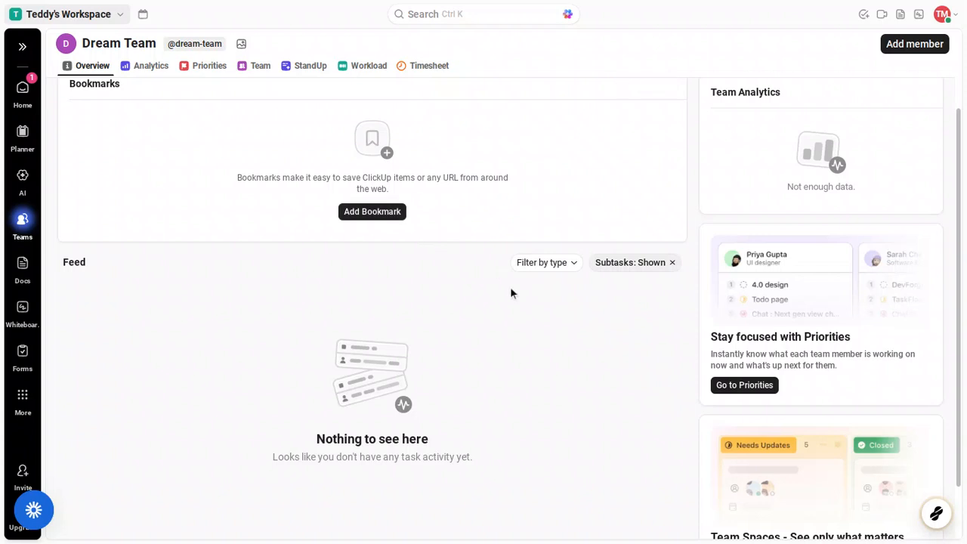
scroll(511, 292, "down", 2)
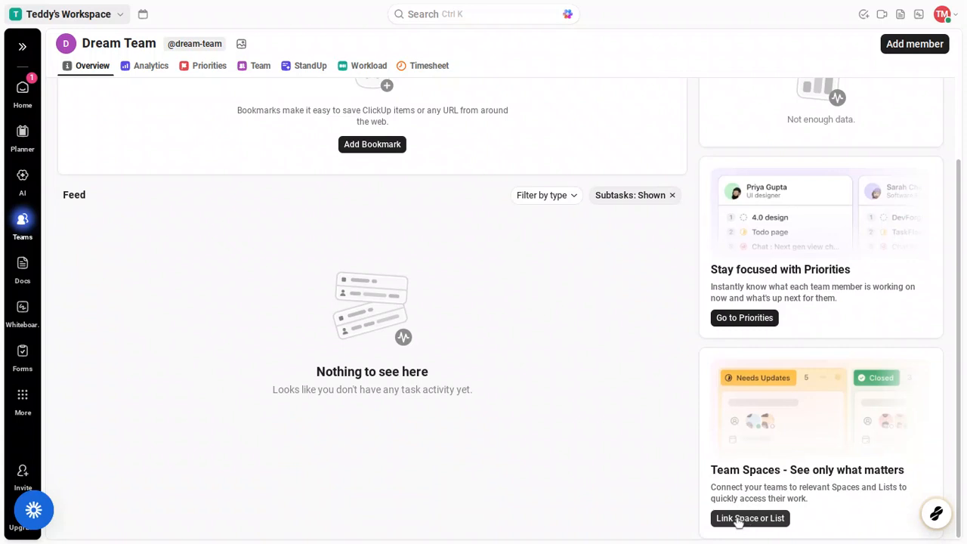
scroll(647, 400, "up", 3)
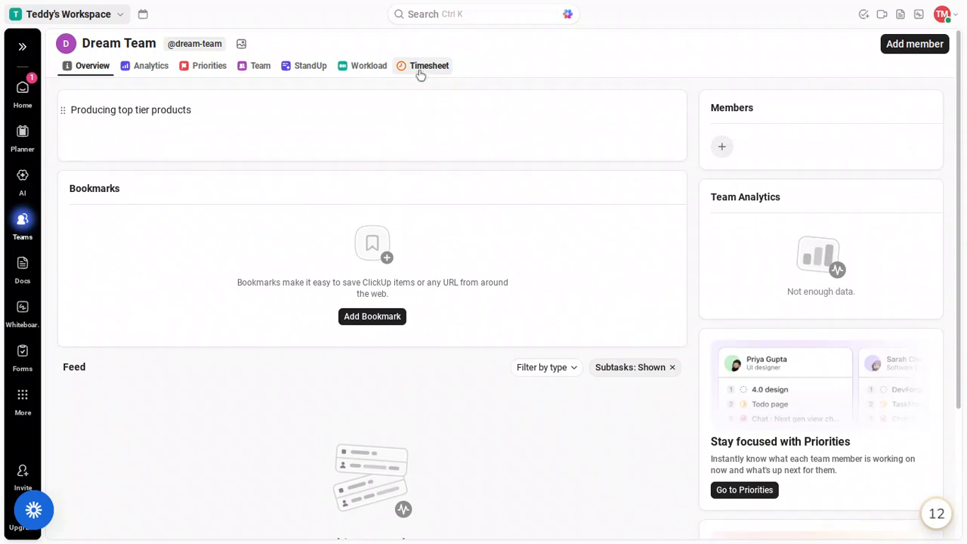
left_click(420, 71)
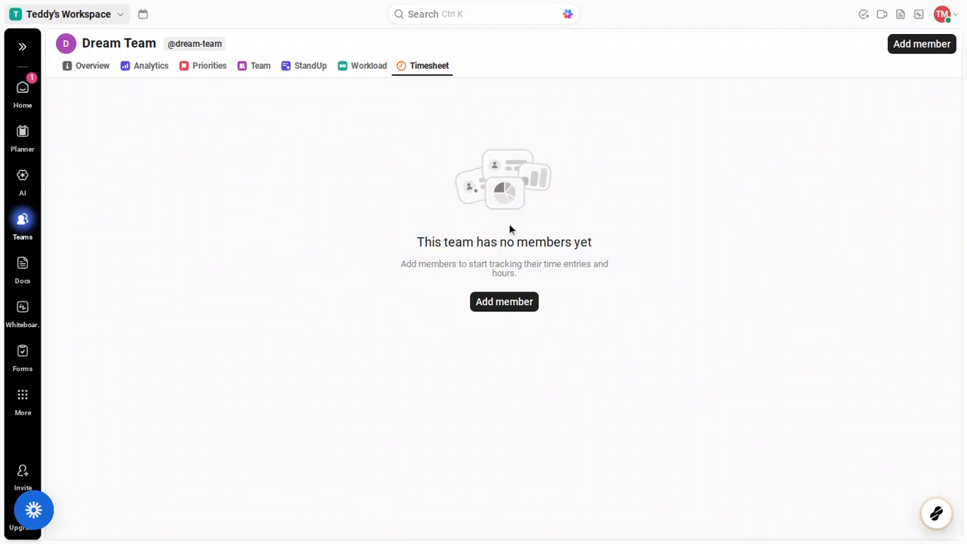
Step: Add one person to Dream Team and view the Team member cards
left_click(502, 302)
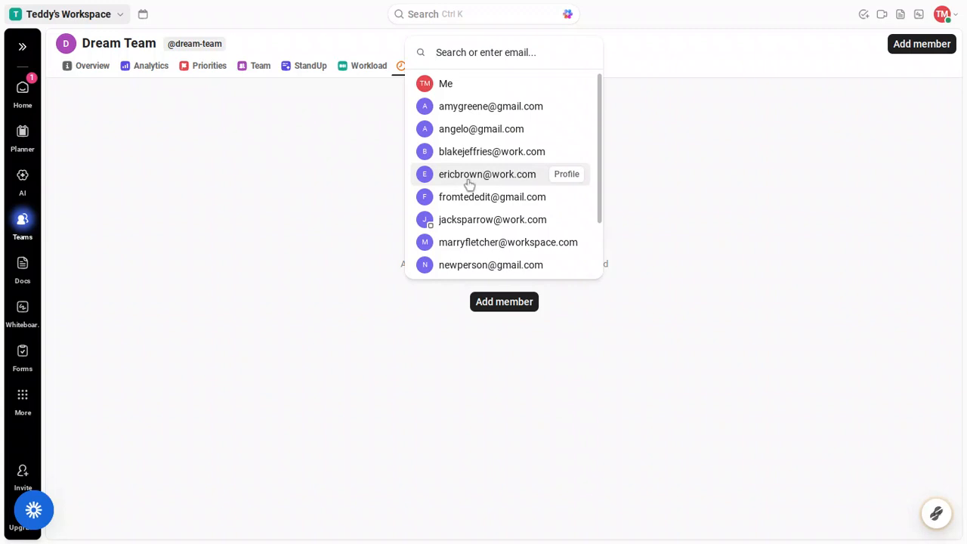
left_click(469, 174)
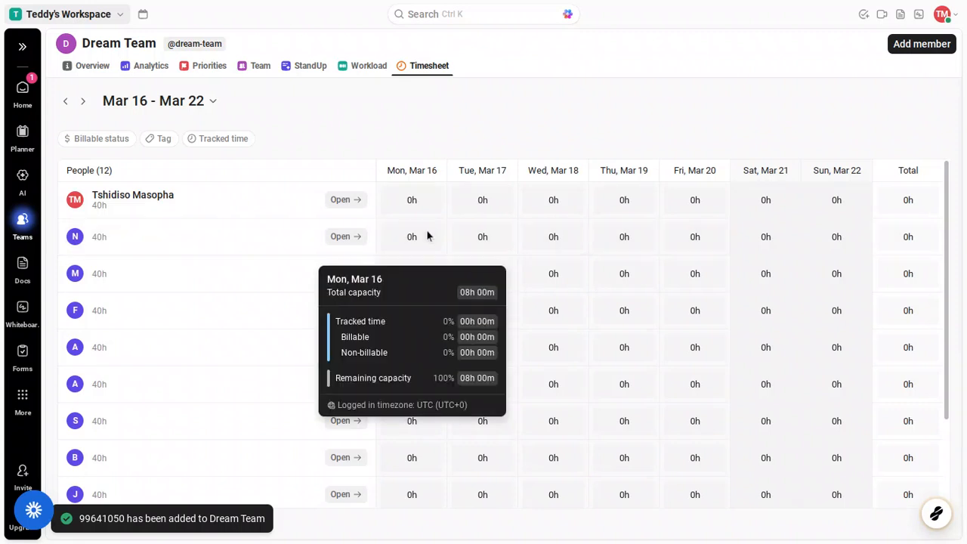
mouse_move(406, 237)
scroll(400, 240, "down", 3)
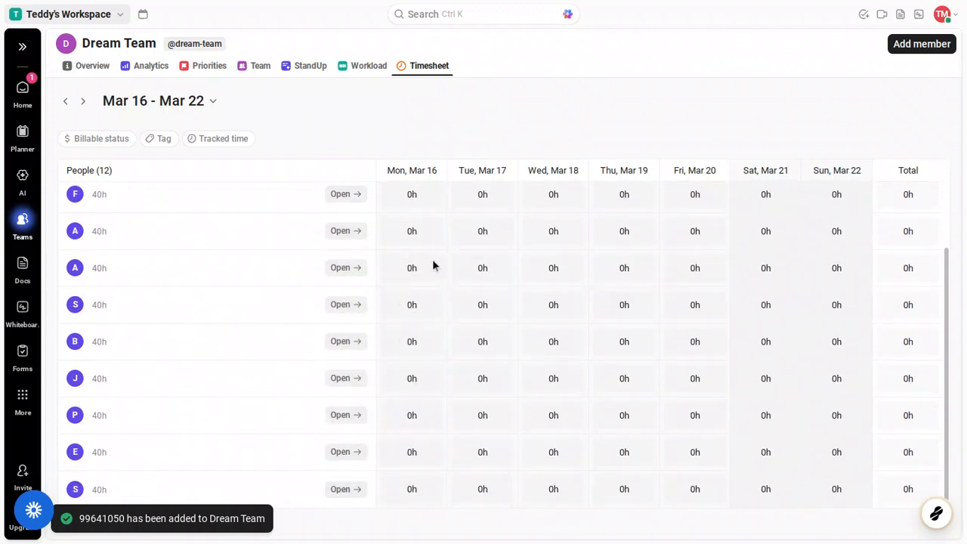
mouse_move(411, 333)
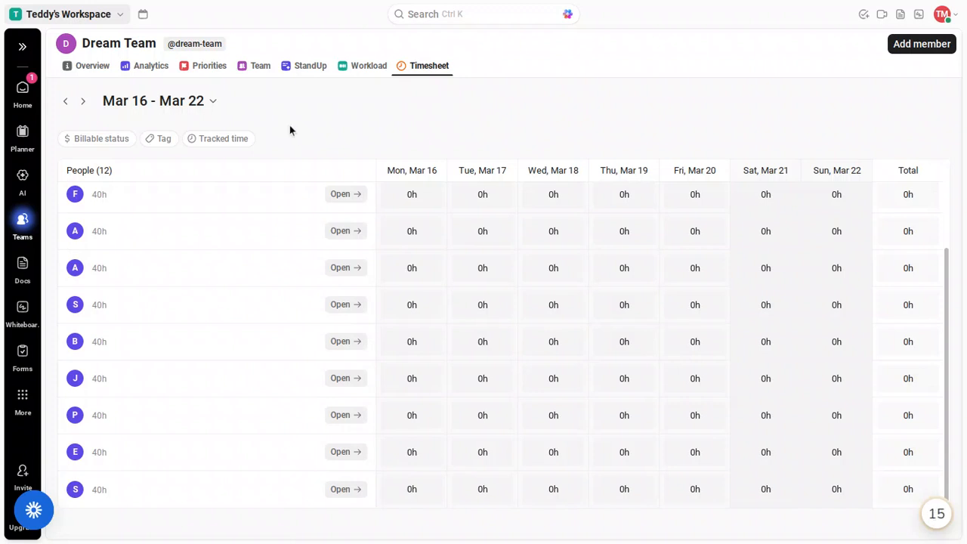
left_click(261, 67)
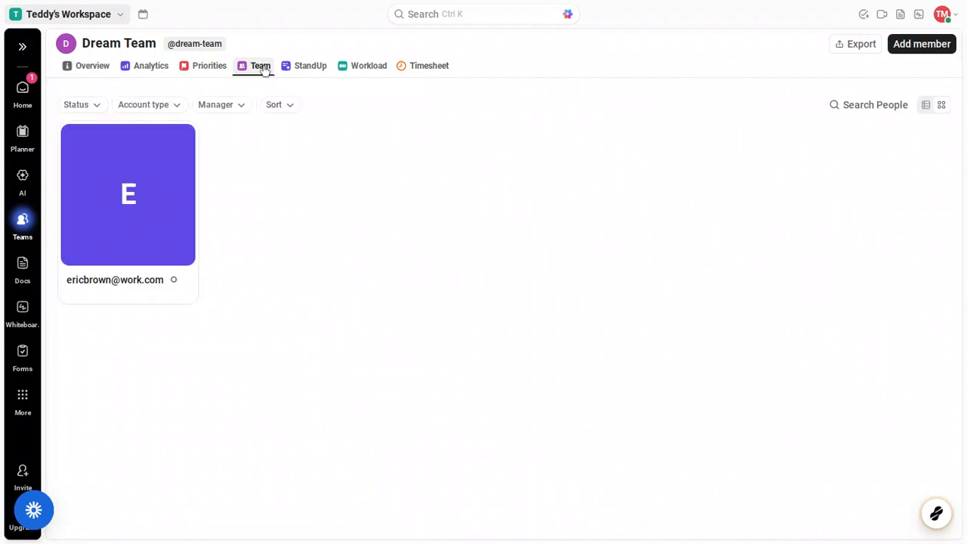
Step: Add a second and third person to Dream Team from the people list
mouse_move(153, 182)
left_click(905, 50)
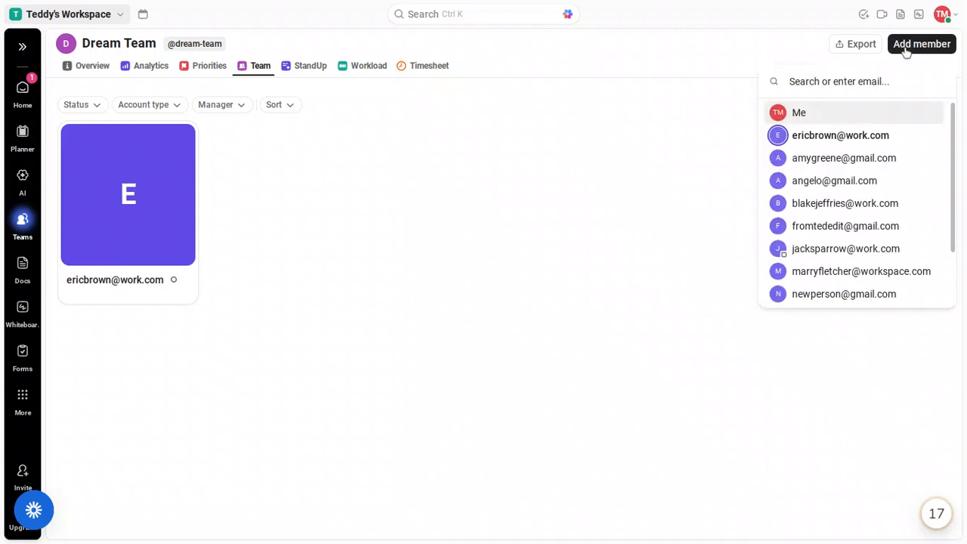
left_click(867, 202)
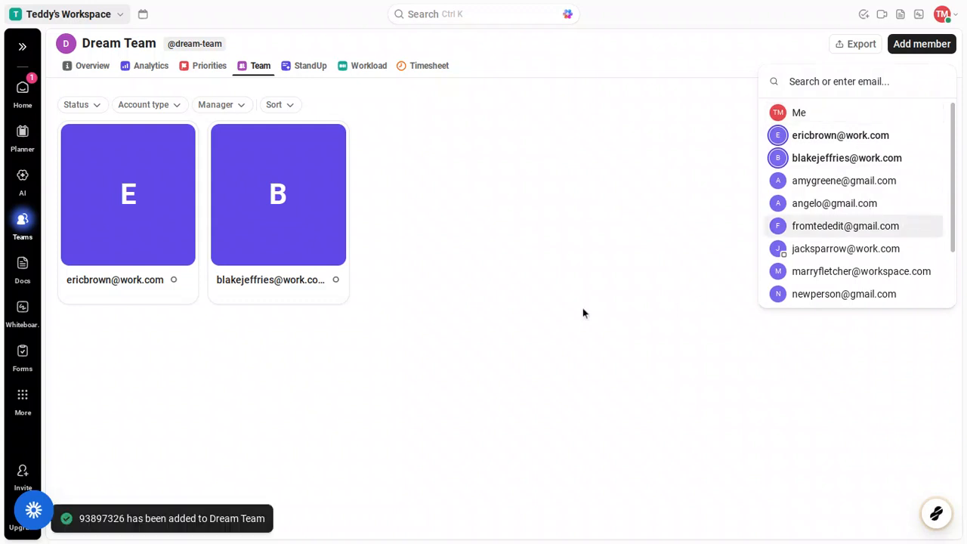
left_click(796, 202)
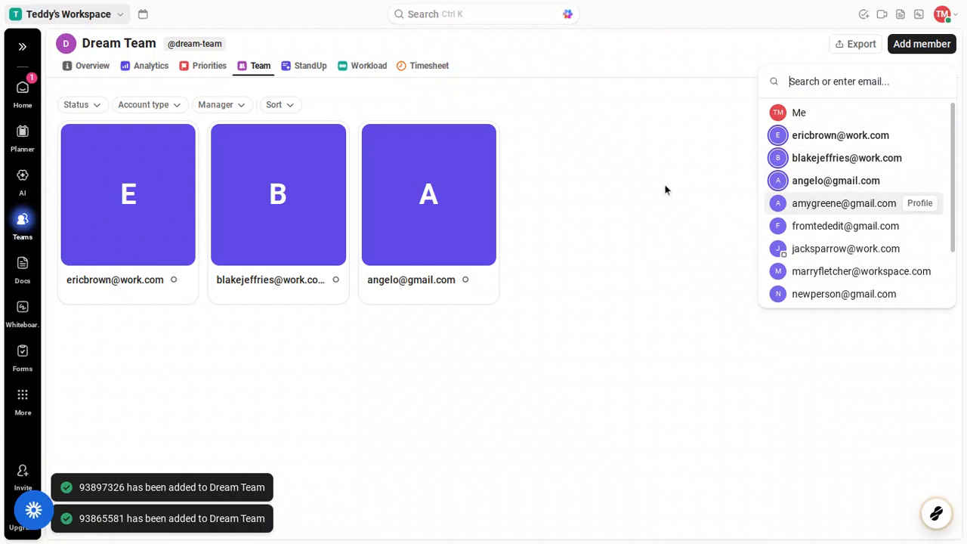
left_click(364, 69)
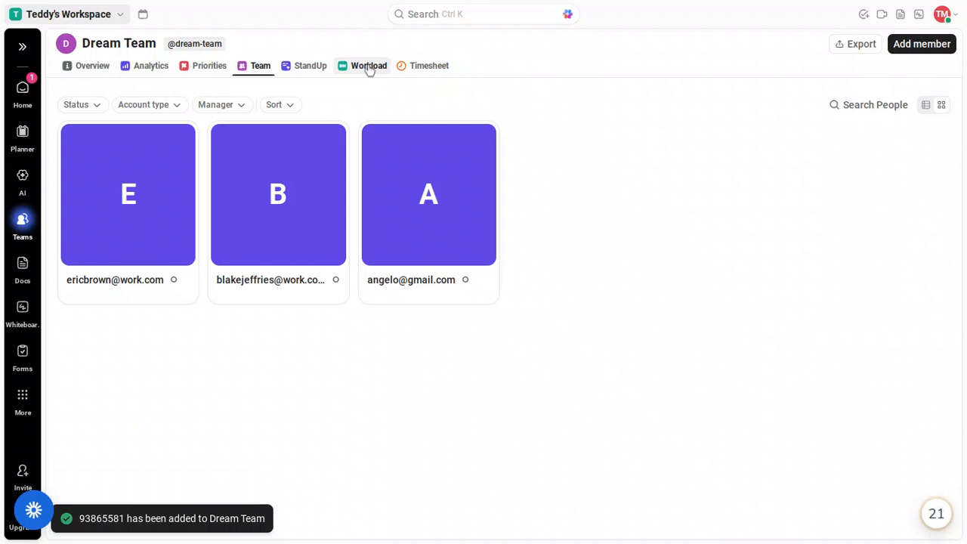
Step: Visit Workload, dismiss the upgrade offer, and switch to the Analytics view
left_click(368, 69)
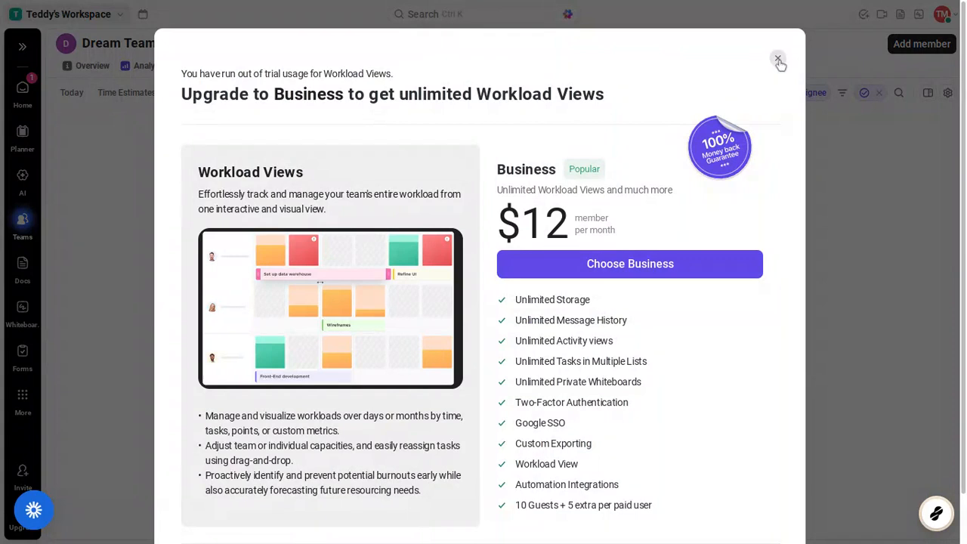
left_click(778, 60)
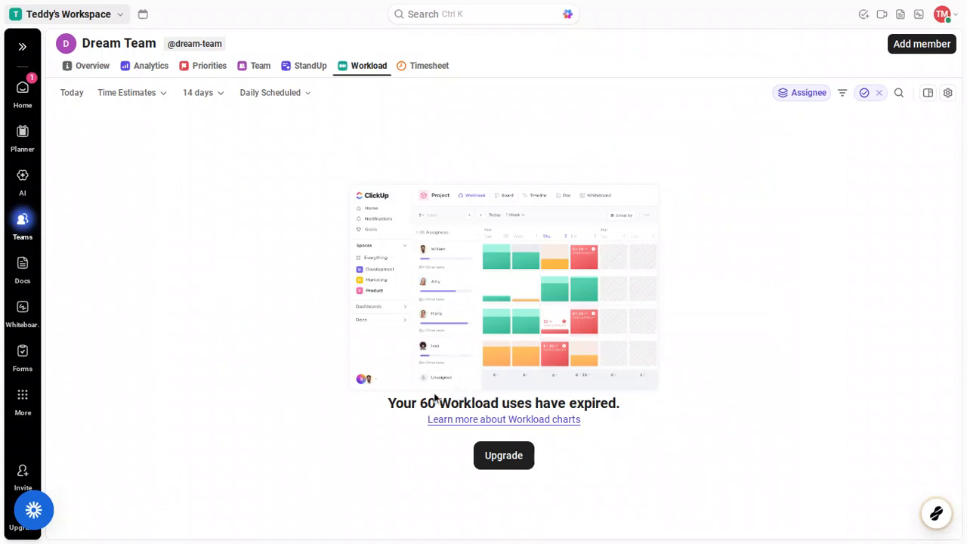
left_click(151, 74)
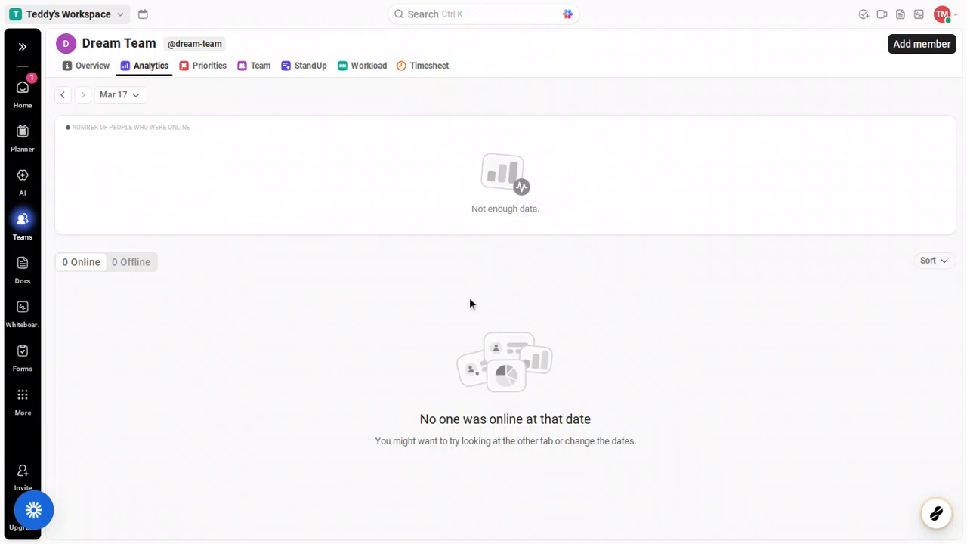
Step: Switch Dream Team to its Priorities view
left_click(207, 79)
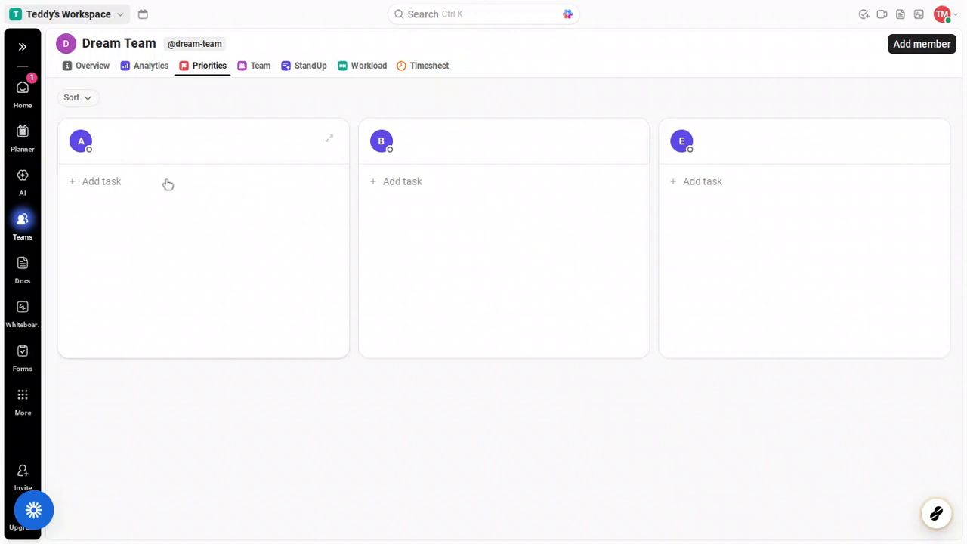
left_click(121, 186)
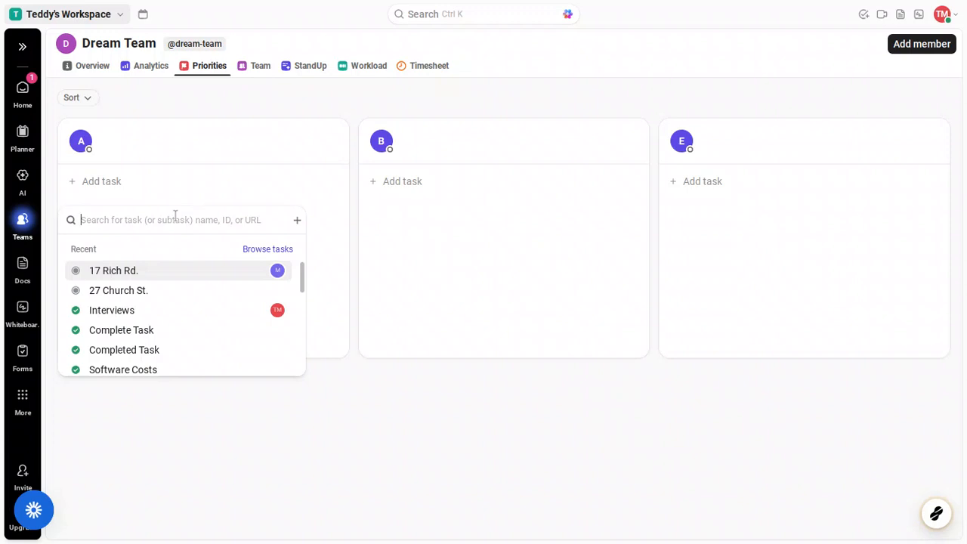
scroll(179, 272, "down", 3)
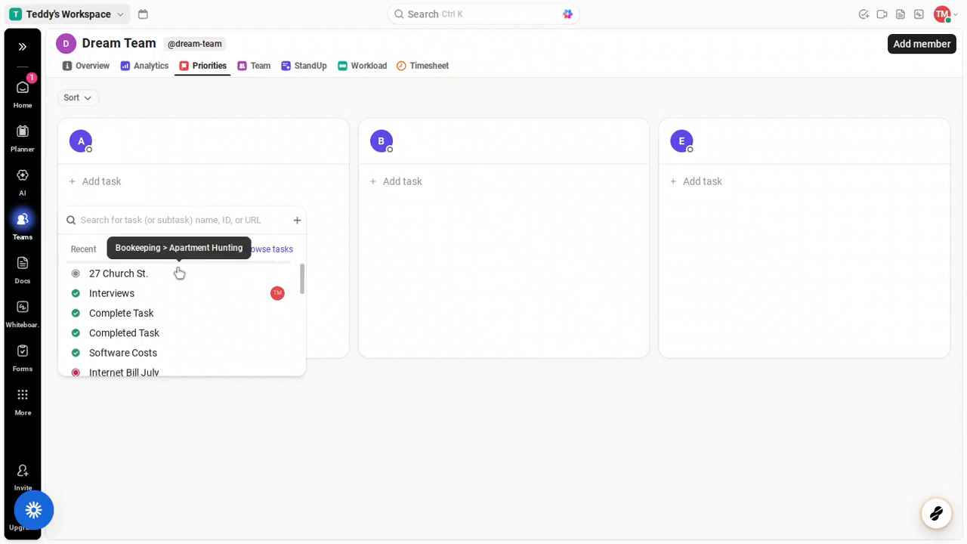
left_click(179, 272)
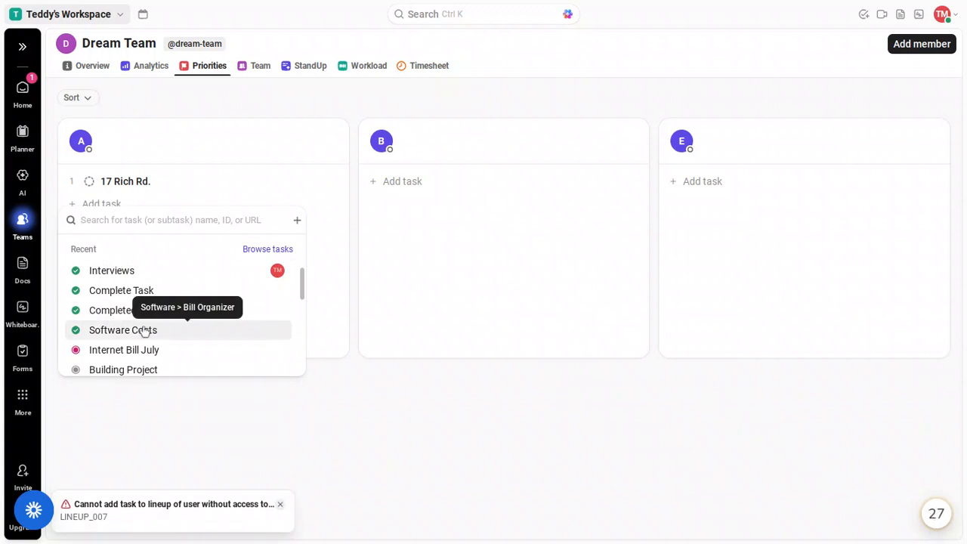
left_click(145, 330)
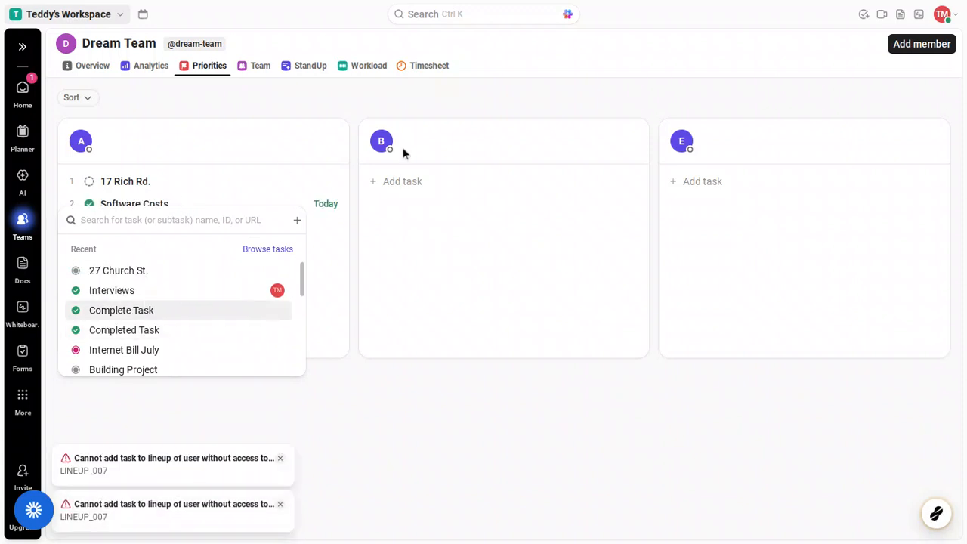